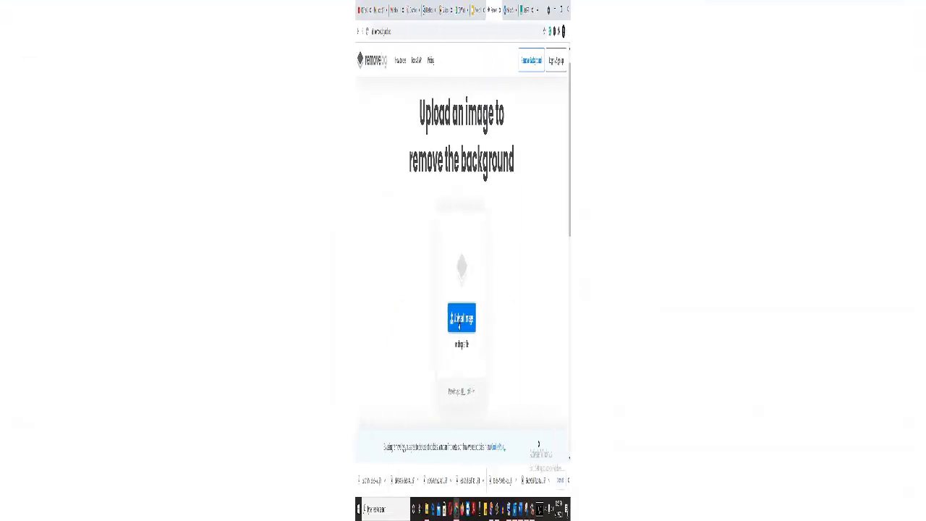
# - Upload the 353 x 353 portrait JPG with the panelled backdrop from the Downloads folder for background removal, and download the resulting cutout
pyautogui.click(448, 320)
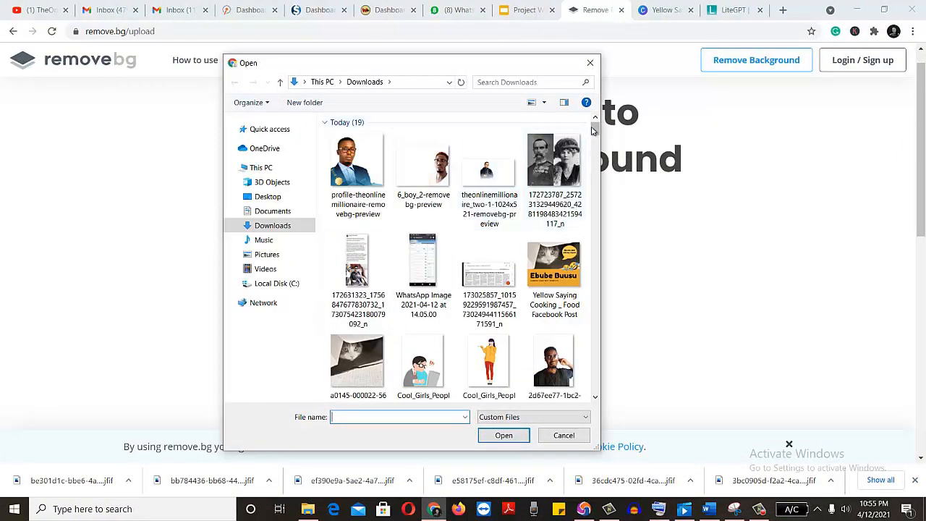
pyautogui.moveTo(595, 133); pyautogui.dragTo(585, 204)
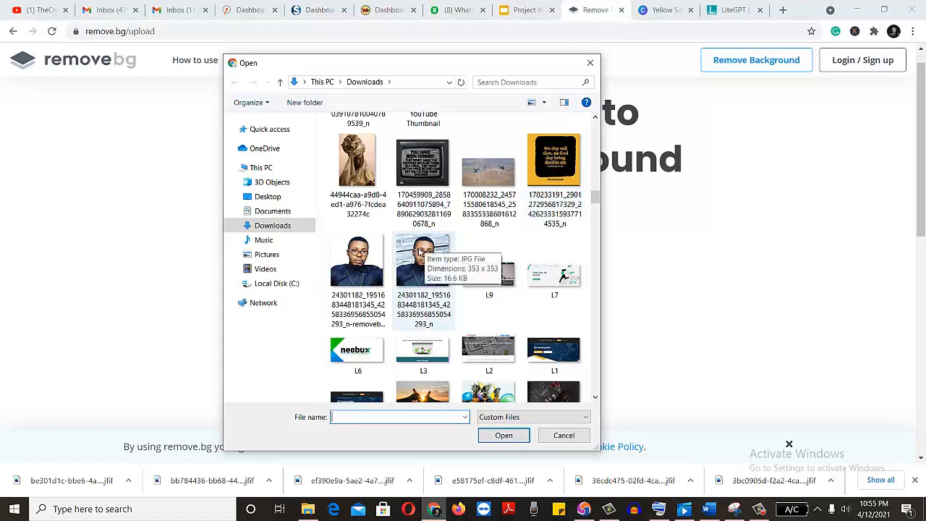
pyautogui.click(422, 252)
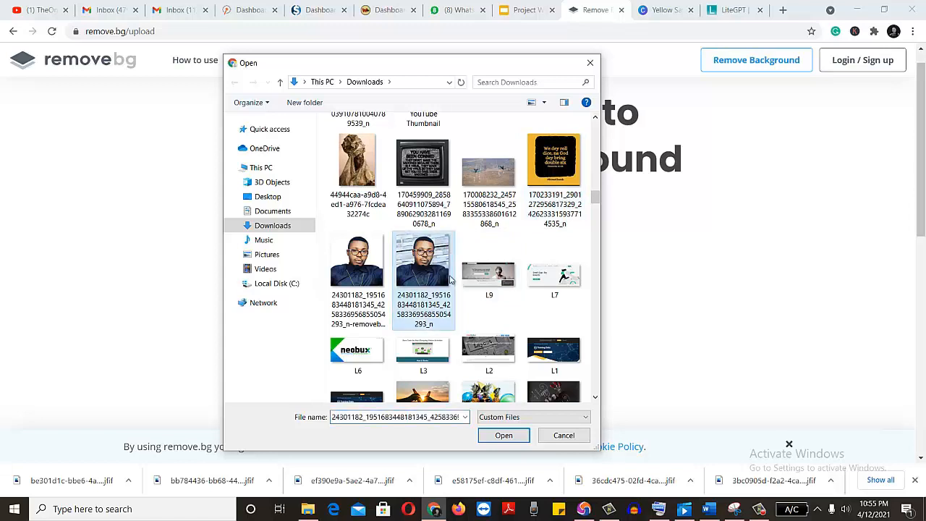
pyautogui.click(503, 435)
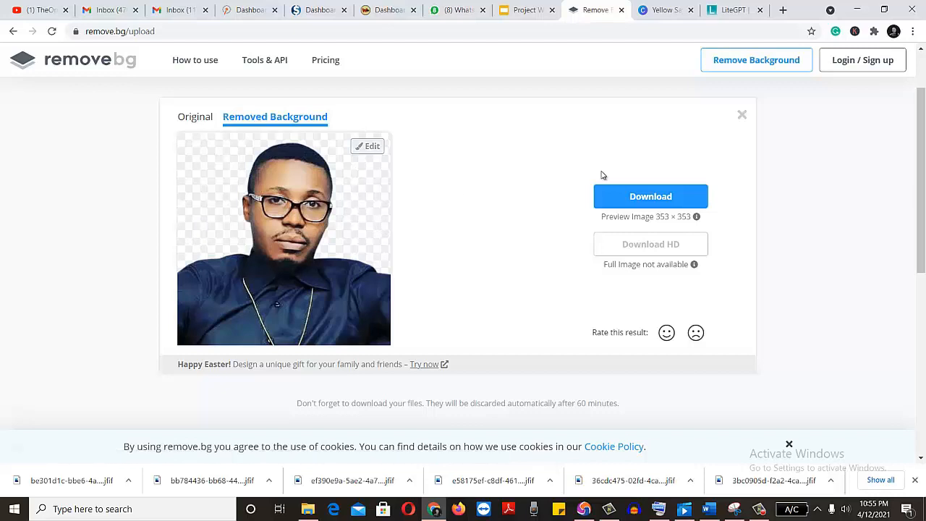
pyautogui.click(648, 197)
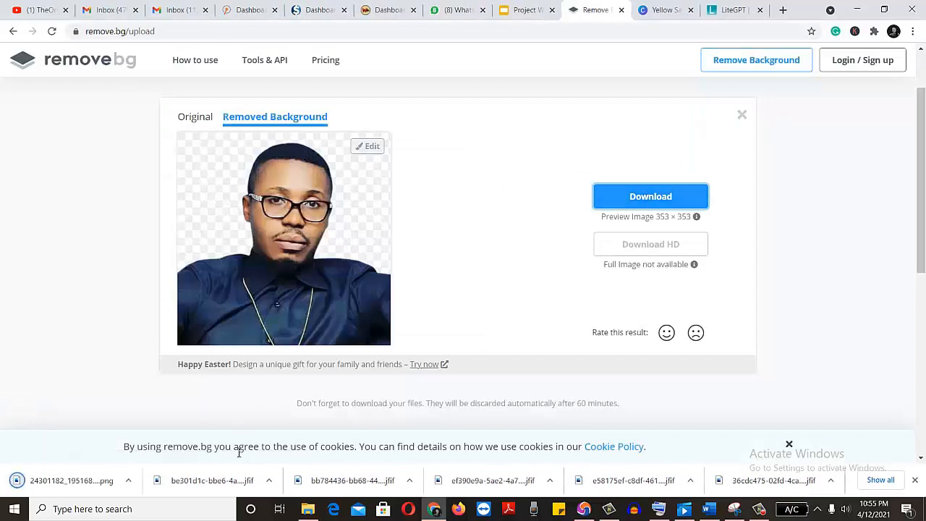
# - Locate the downloaded portrait cutout in the Downloads folder in File Explorer, and return to the open Canva design in Chrome
pyautogui.click(308, 511)
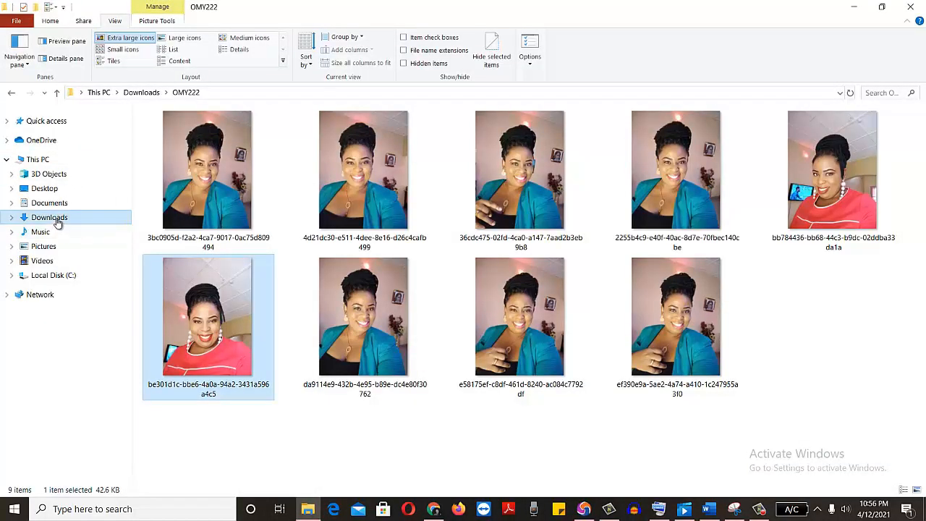
pyautogui.click(57, 221)
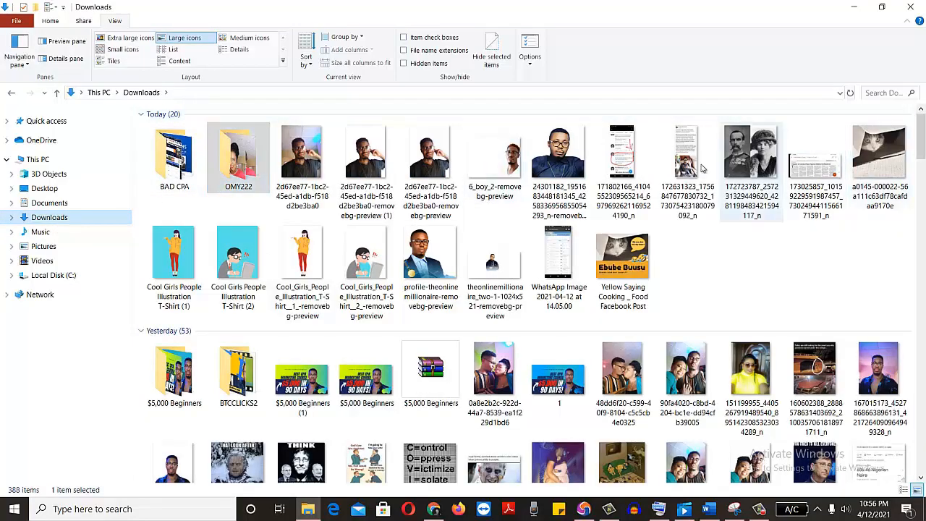
pyautogui.rightClick(558, 165)
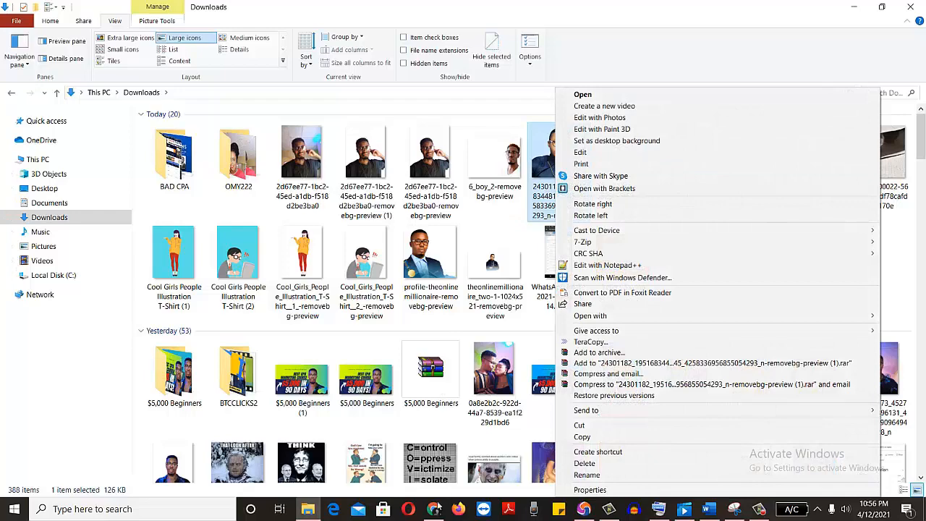
pyautogui.click(434, 508)
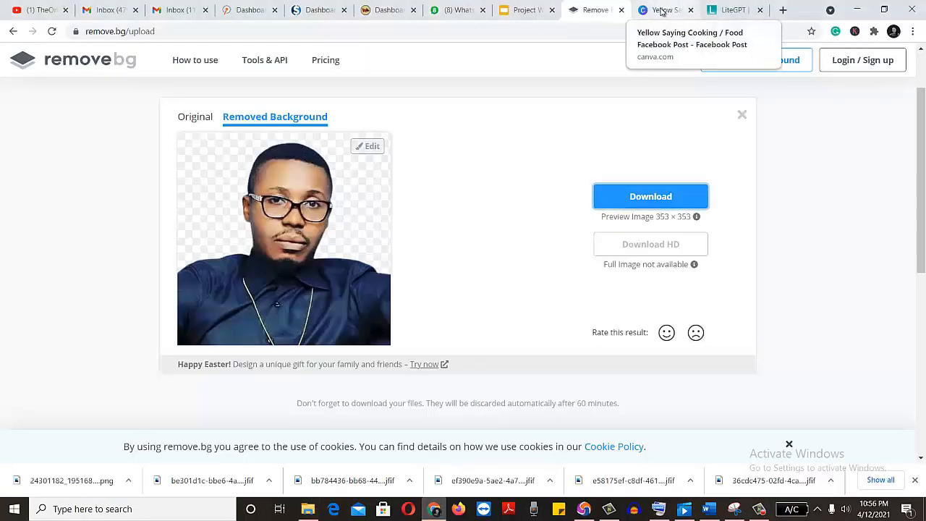
pyautogui.click(662, 12)
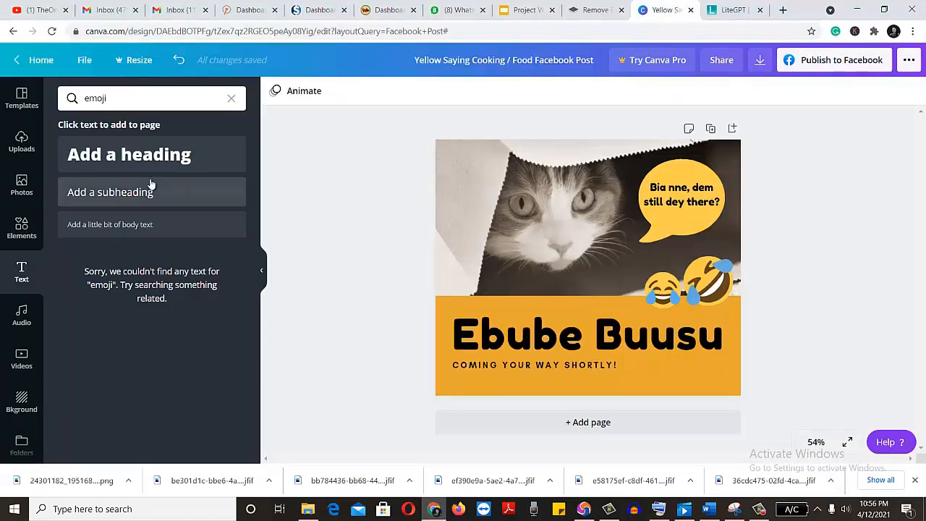
# - Try the purple "We salute all frontliners!" template on the cat Facebook post, and undo it
pyautogui.click(21, 100)
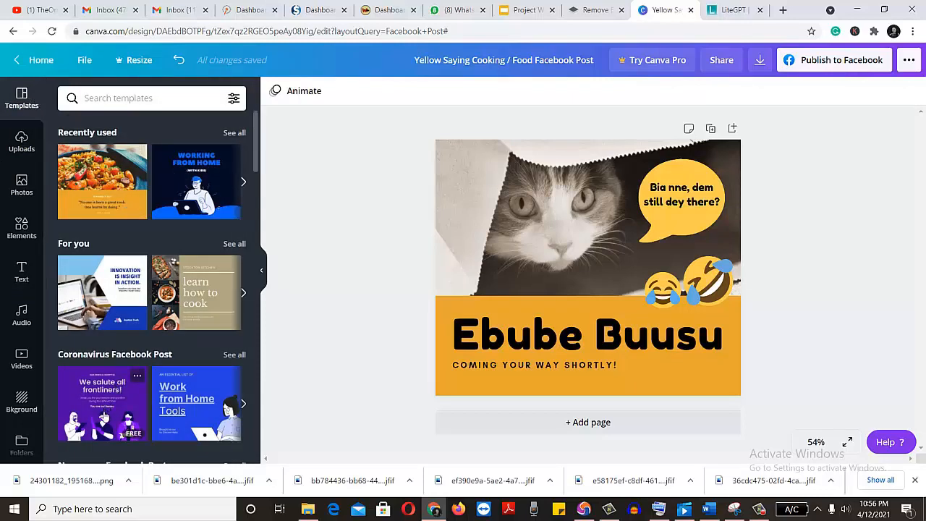
pyautogui.click(103, 408)
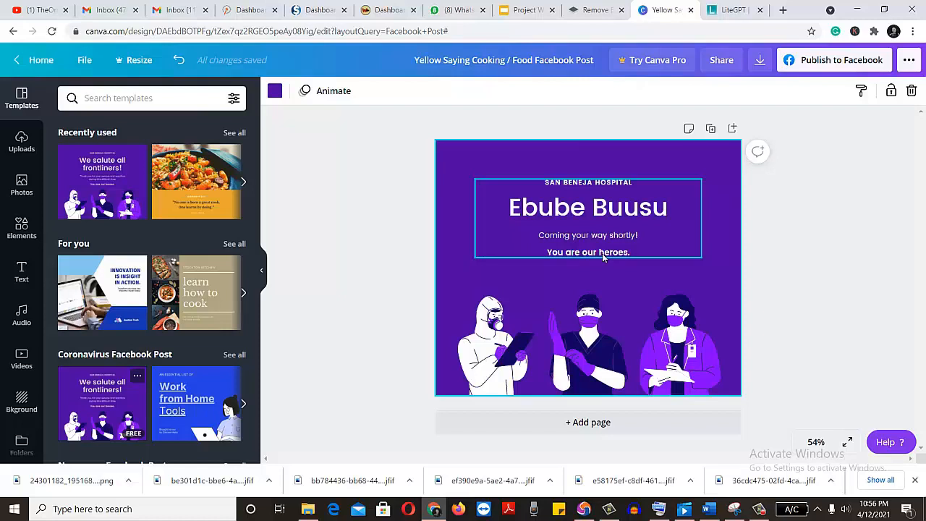
pyautogui.hotkey('ctrl', 'z')
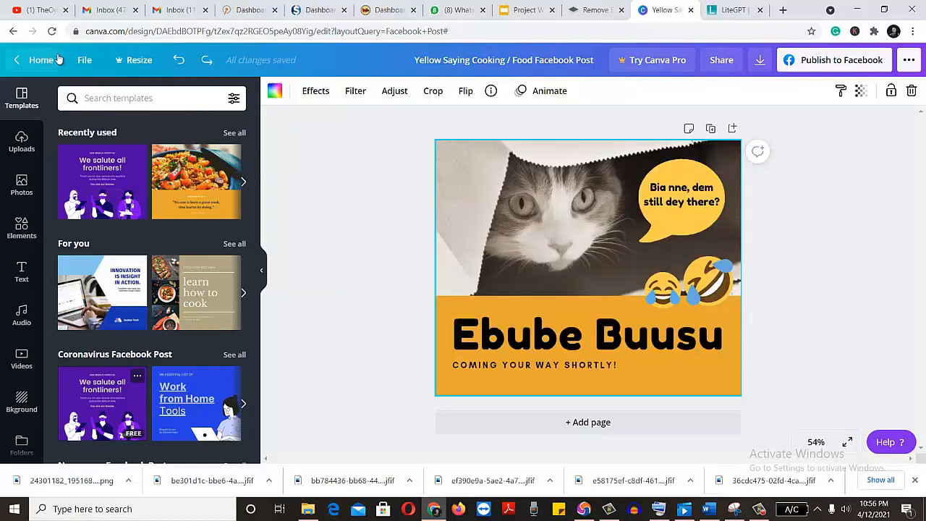
# - Search Canva's home page for Facebook Post templates and open the orange "Annual Easter Sale" template
pyautogui.click(16, 63)
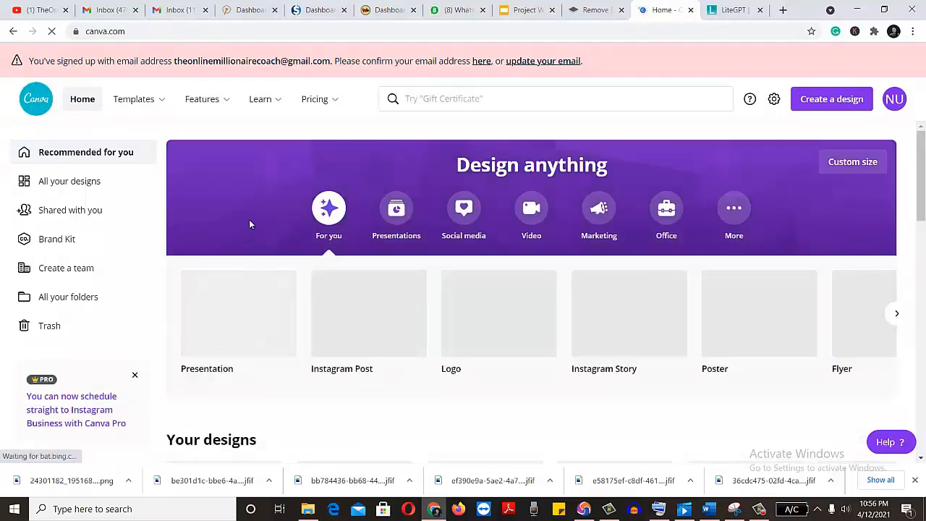
pyautogui.click(529, 97)
pyautogui.write('Face')
pyautogui.click(482, 247)
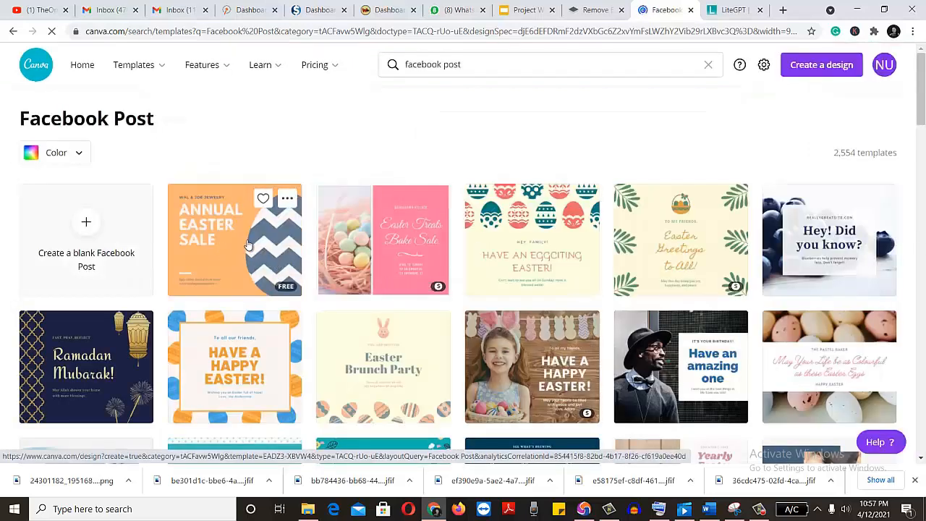
pyautogui.click(249, 247)
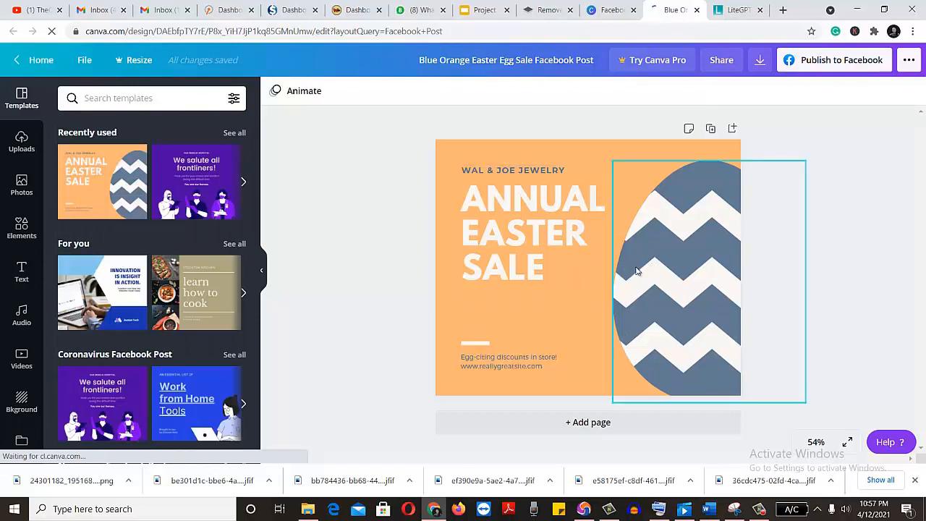
# - Upload the background-free portrait PNG from the device's Downloads folder to the Canva media library
pyautogui.click(22, 141)
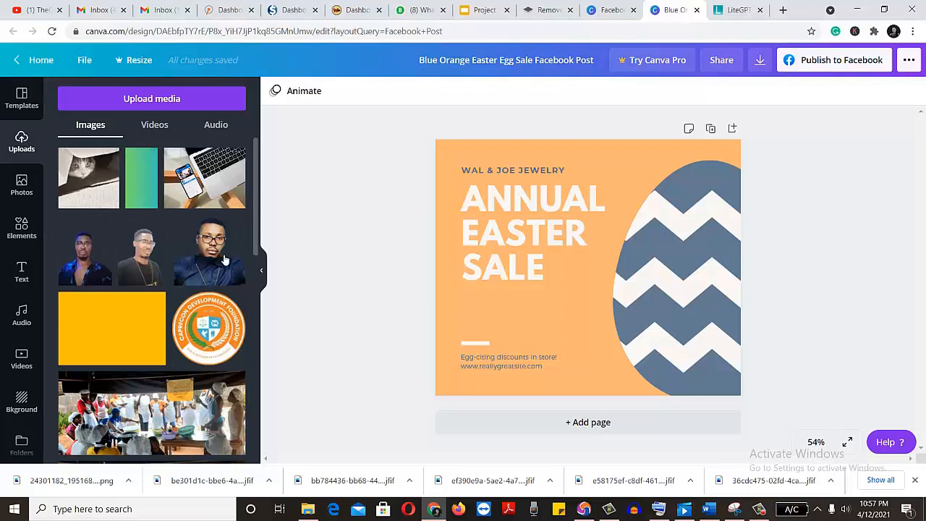
pyautogui.click(140, 100)
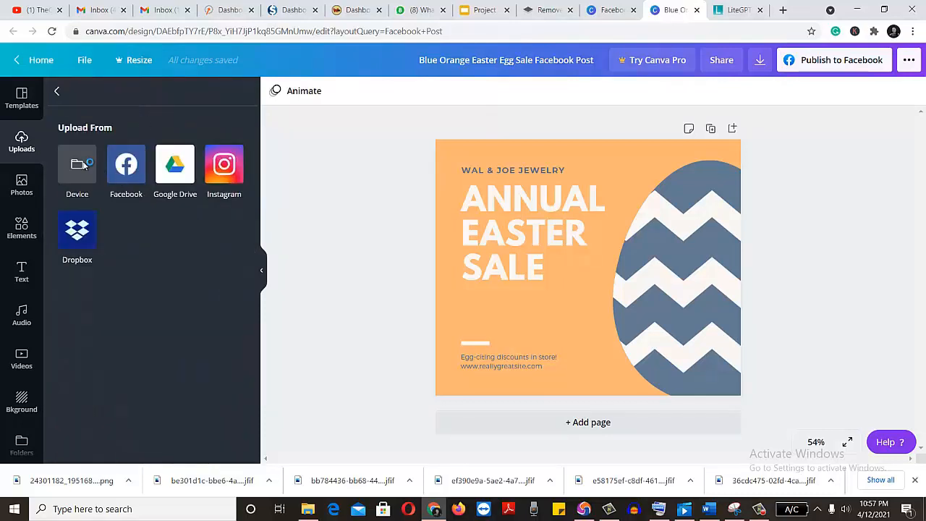
pyautogui.click(88, 165)
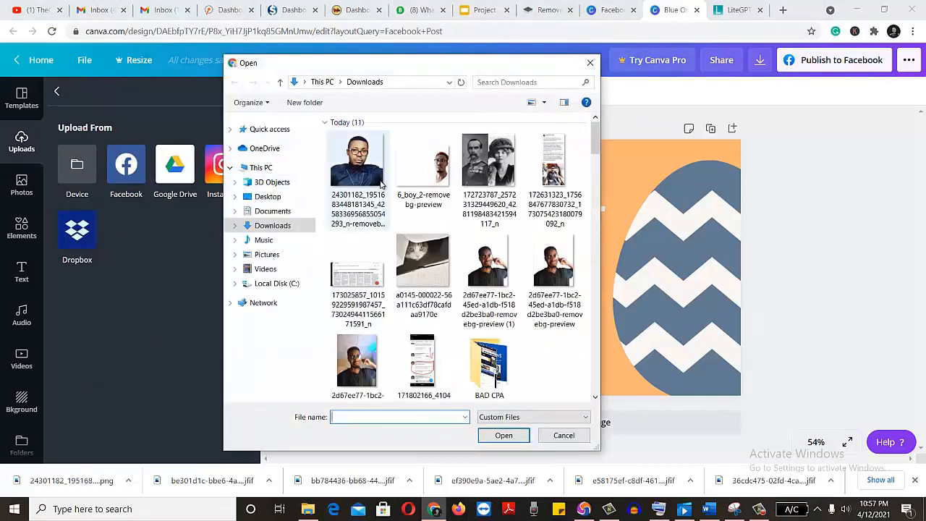
pyautogui.click(374, 176)
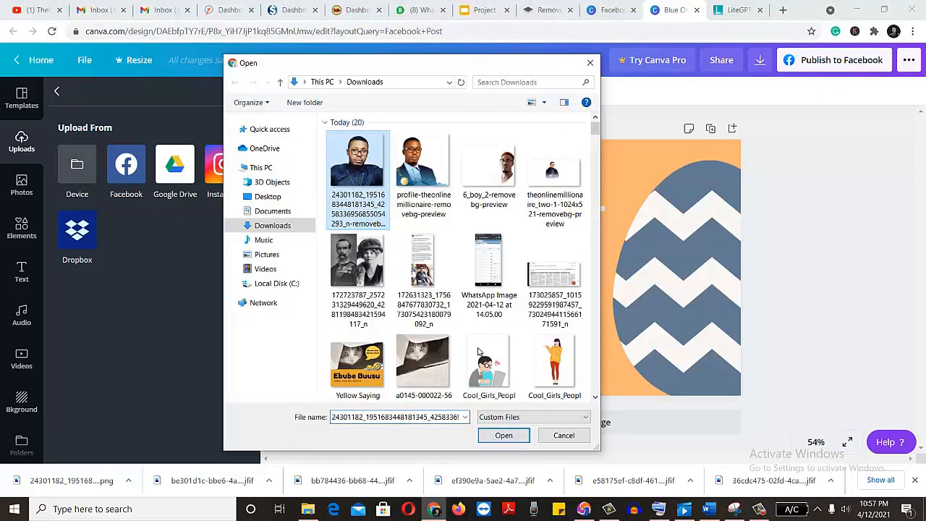
pyautogui.click(504, 436)
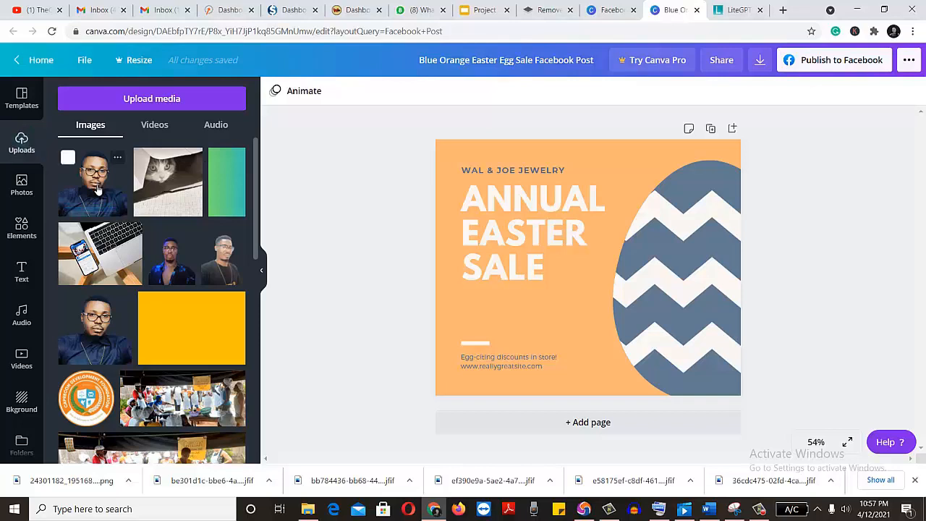
# - Place the uploaded portrait cutout over the egg and enlarge it until it extends past the page's lower edge
pyautogui.moveTo(98, 189); pyautogui.dragTo(115, 192)
pyautogui.moveTo(214, 216); pyautogui.dragTo(586, 266)
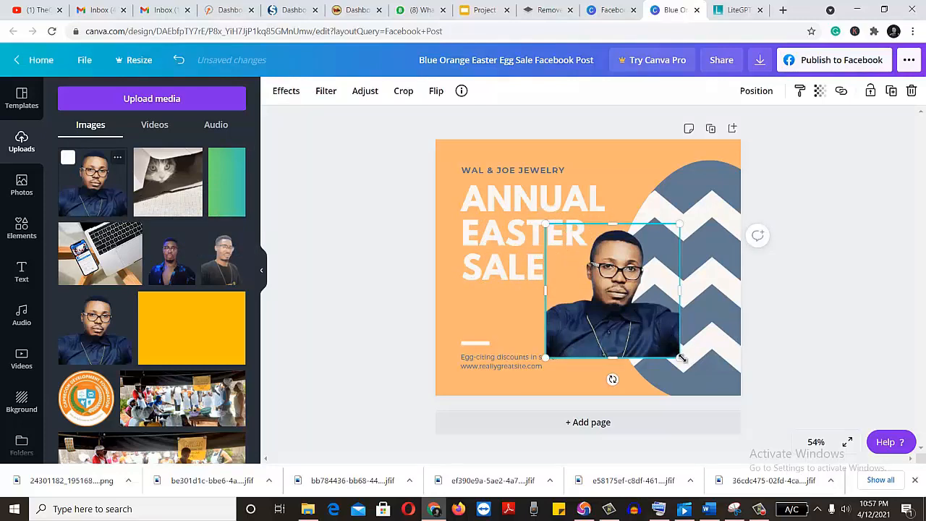
pyautogui.moveTo(681, 358); pyautogui.dragTo(731, 393)
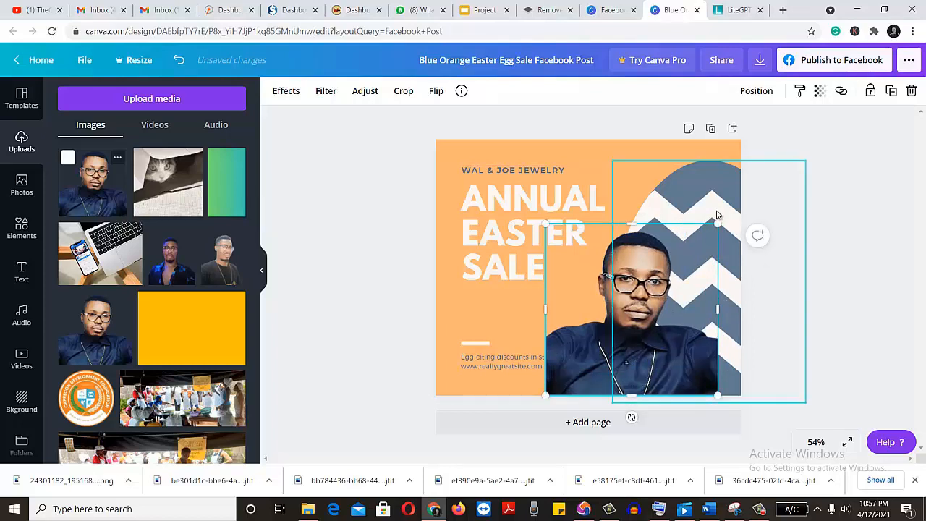
pyautogui.moveTo(726, 215); pyautogui.dragTo(739, 197)
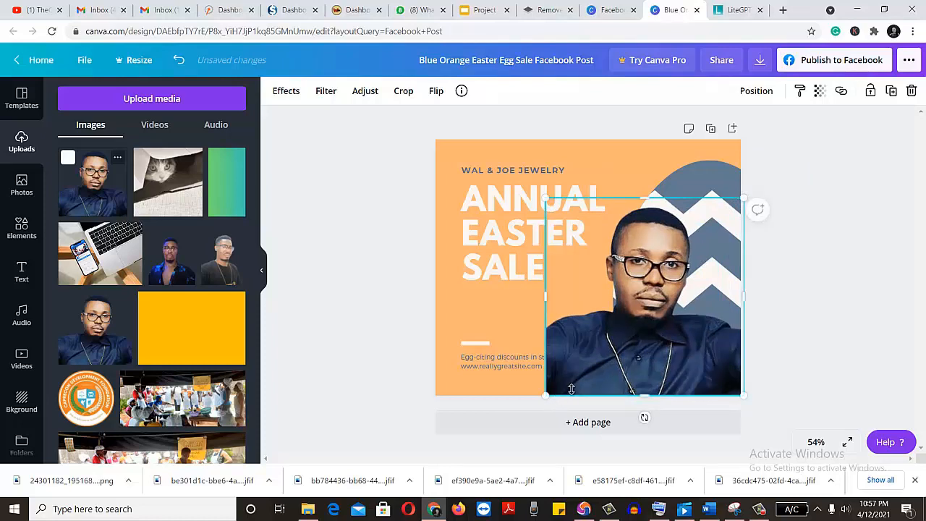
pyautogui.moveTo(545, 397); pyautogui.dragTo(422, 478)
# - Nudge the enlarged portrait to the right until it clears the headline text, and deselect it
pyautogui.press('Right')
pyautogui.press('Right')
pyautogui.press('Right')
pyautogui.press('Right')
pyautogui.press('Right')
pyautogui.press('Right')
pyautogui.press('Right')
pyautogui.press('Right')
pyautogui.press('Right')
pyautogui.press('Right')
pyautogui.press('Right')
pyautogui.press('Right')
pyautogui.press('Right')
pyautogui.press('Right')
pyautogui.press('Right')
pyautogui.press('Right')
pyautogui.press('Right')
pyautogui.press('Right')
pyautogui.press('Right')
pyautogui.press('Right')
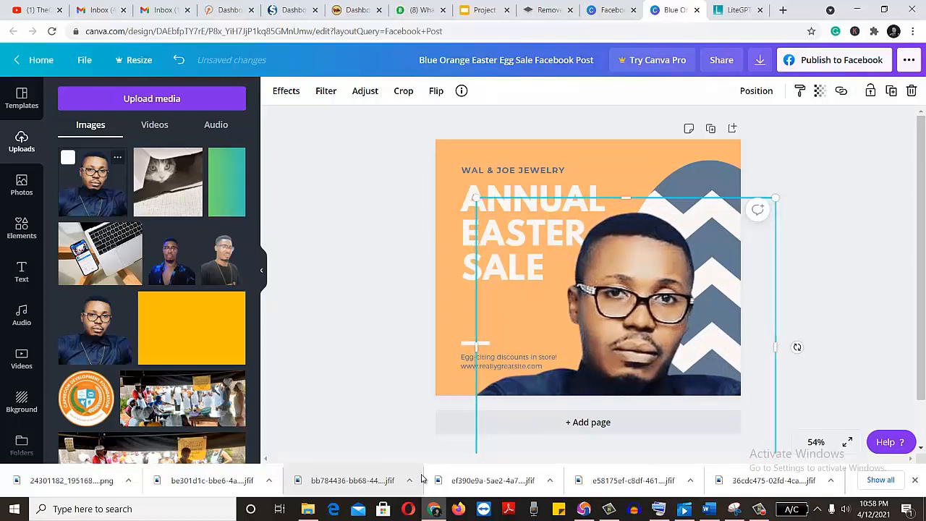
pyautogui.press('Right')
pyautogui.press('Right')
pyautogui.press('Right')
pyautogui.press('Right')
pyautogui.press('Right')
pyautogui.press('Right')
pyautogui.press('Right')
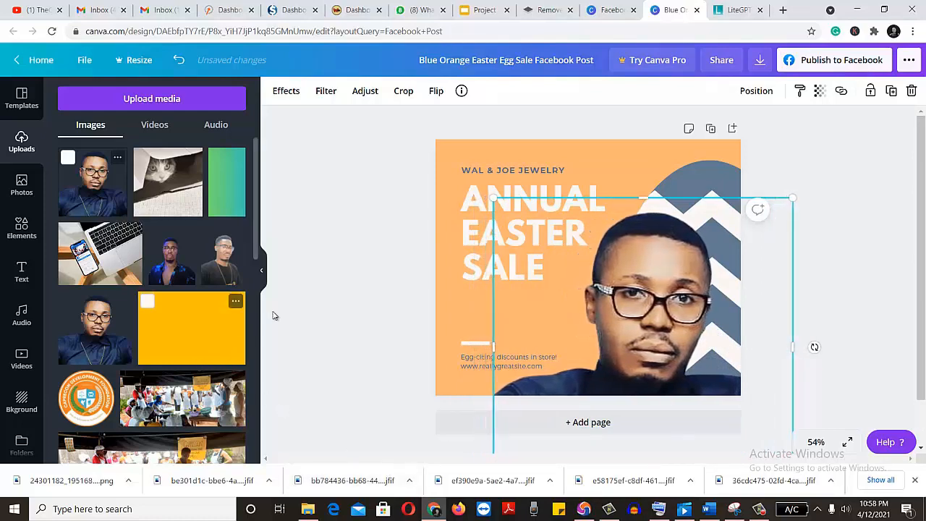
pyautogui.click(377, 252)
# - Replace the "ANNUAL EASTER SALE" headline with "CRYPTO INVEST 2.0" on three lines
pyautogui.click(474, 188)
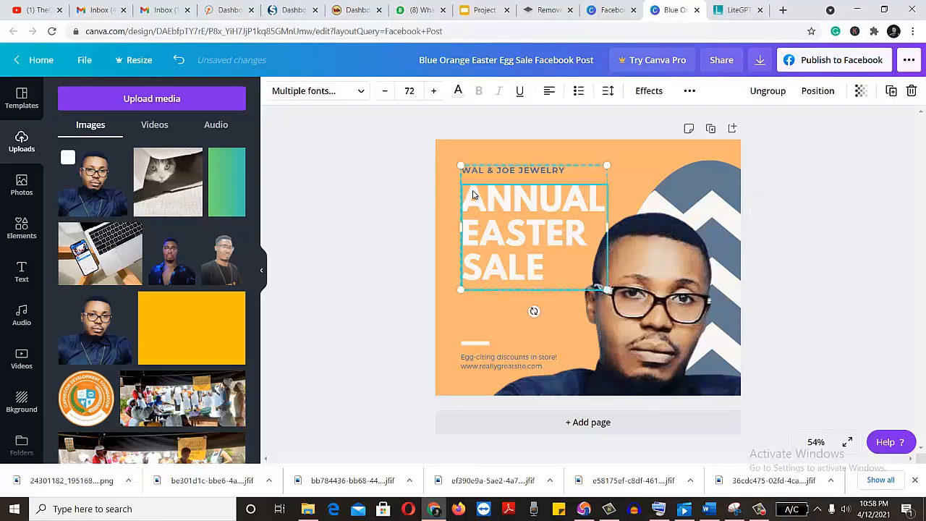
pyautogui.doubleClick(482, 200)
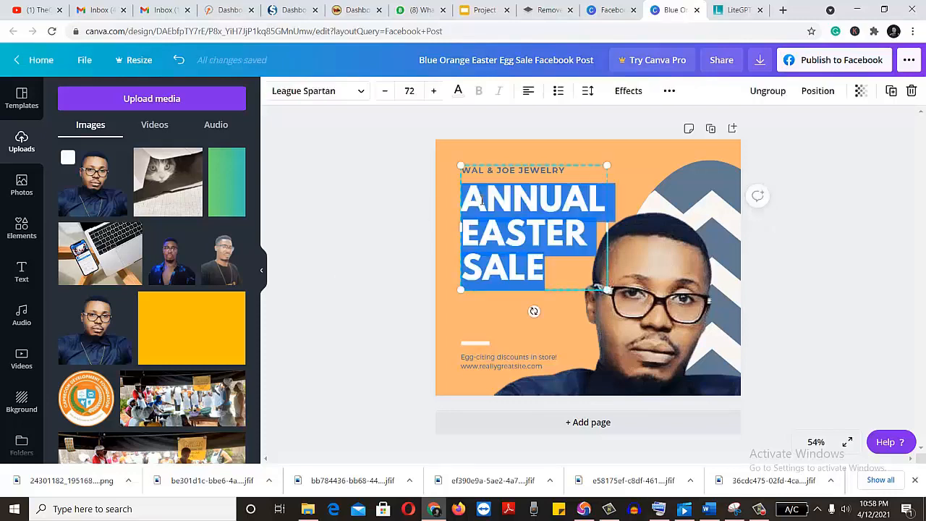
pyautogui.write('C')
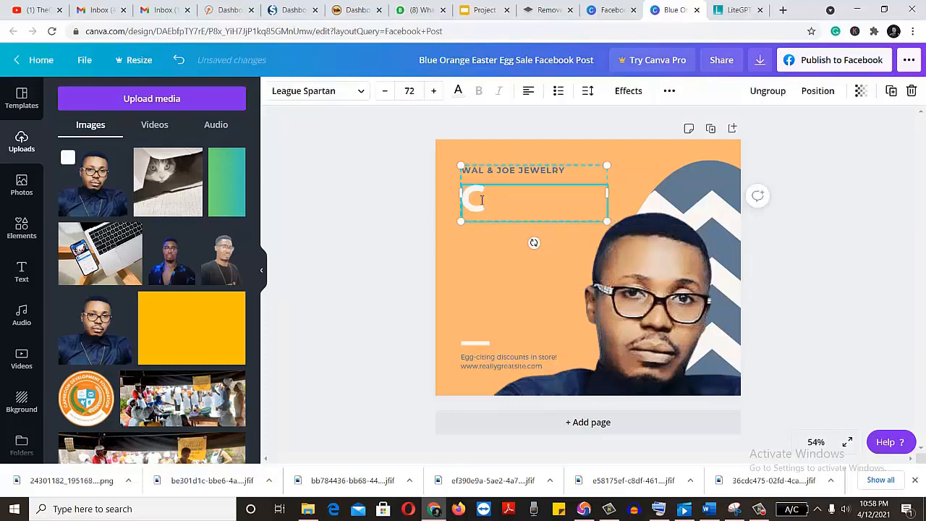
pyautogui.write('RY')
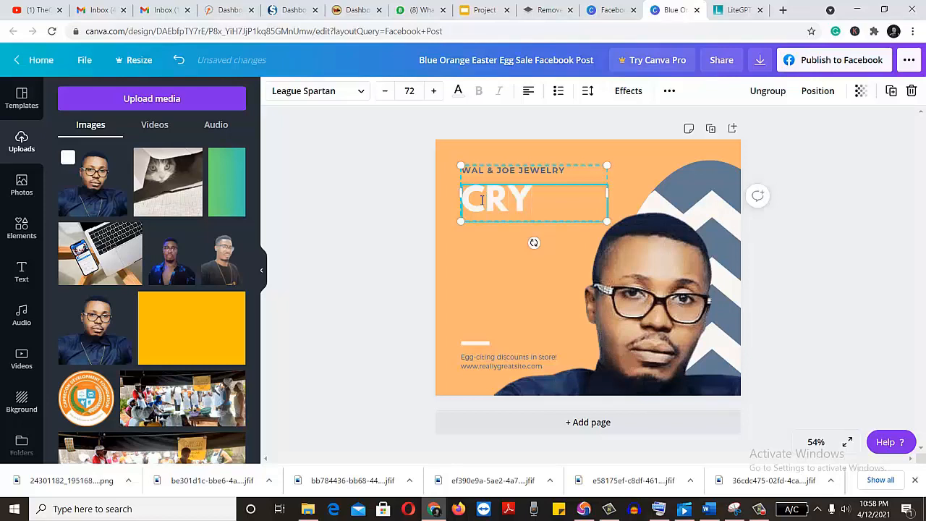
pyautogui.write('PTO')
pyautogui.press('Return')
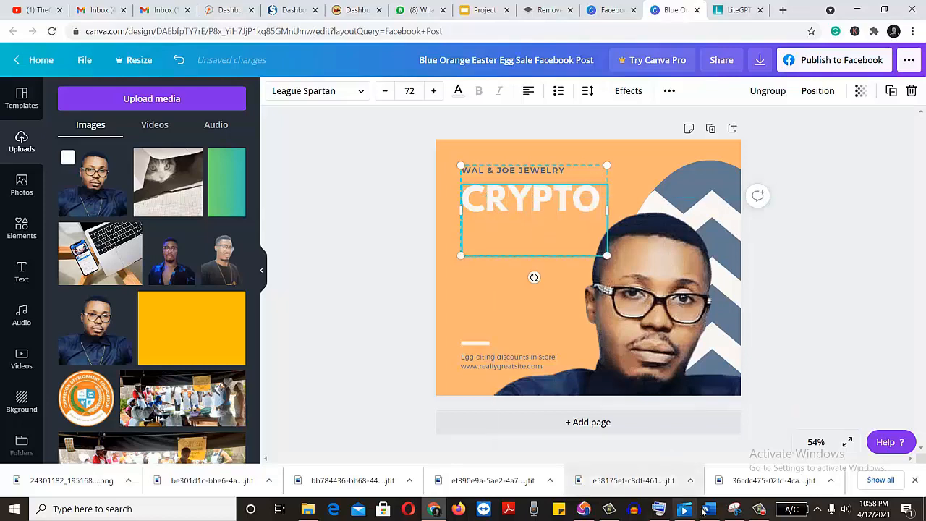
pyautogui.click(659, 508)
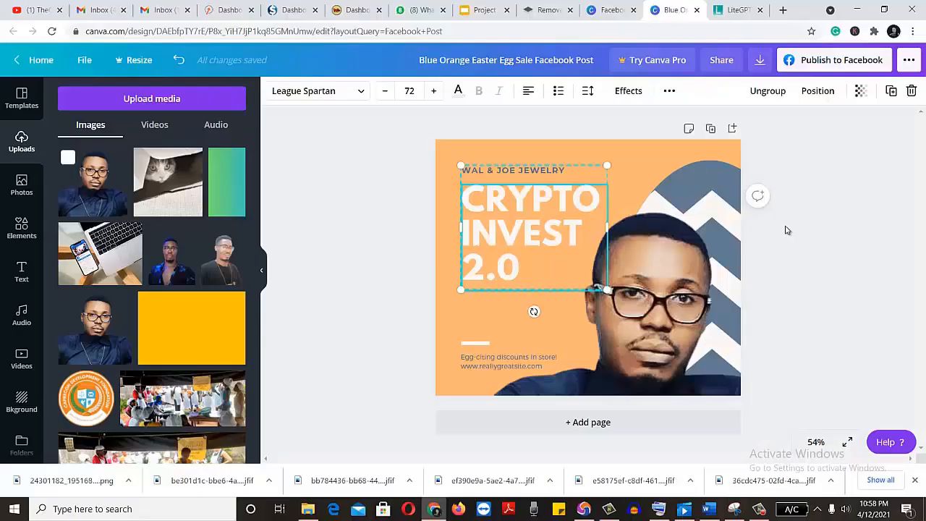
pyautogui.click(802, 216)
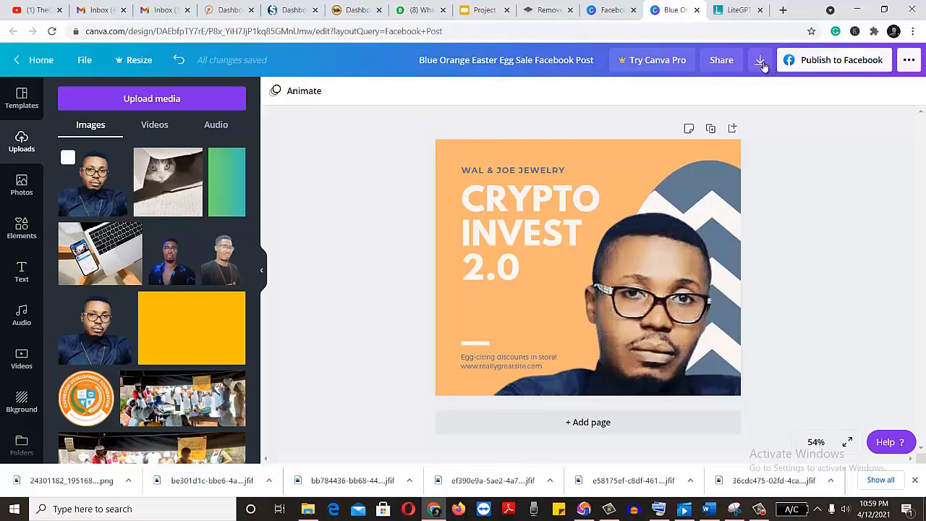
# - Save the edited Facebook post design
pyautogui.click(84, 63)
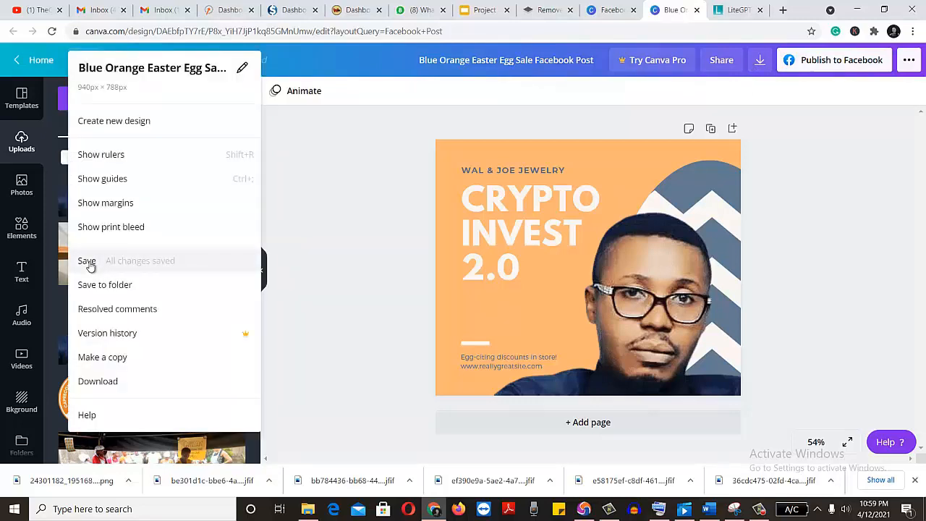
pyautogui.click(88, 265)
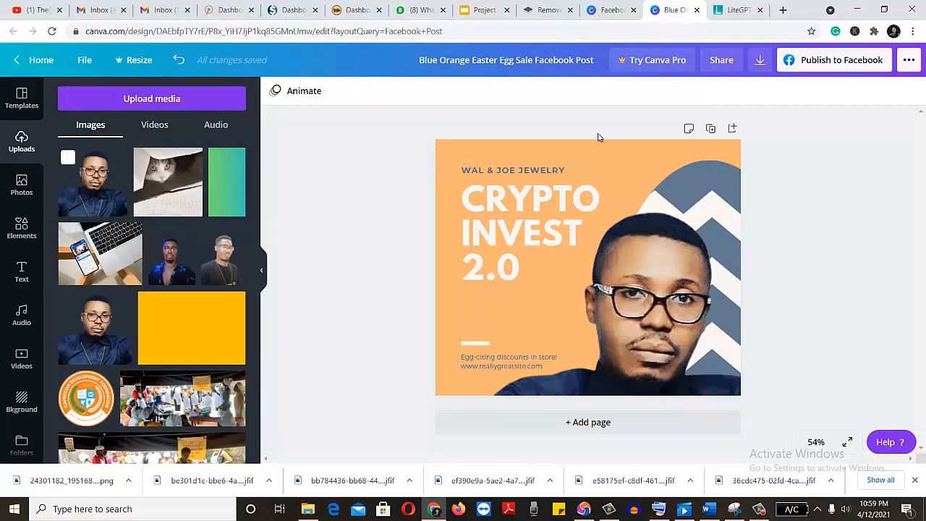
# - Download the finished Facebook post design as a PNG and dismiss the Canva Pro offer
pyautogui.click(760, 60)
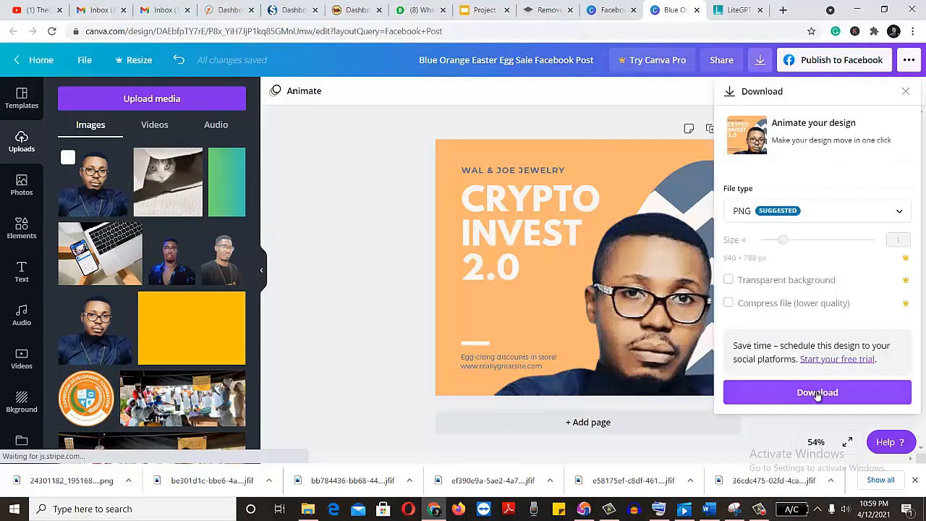
pyautogui.click(818, 393)
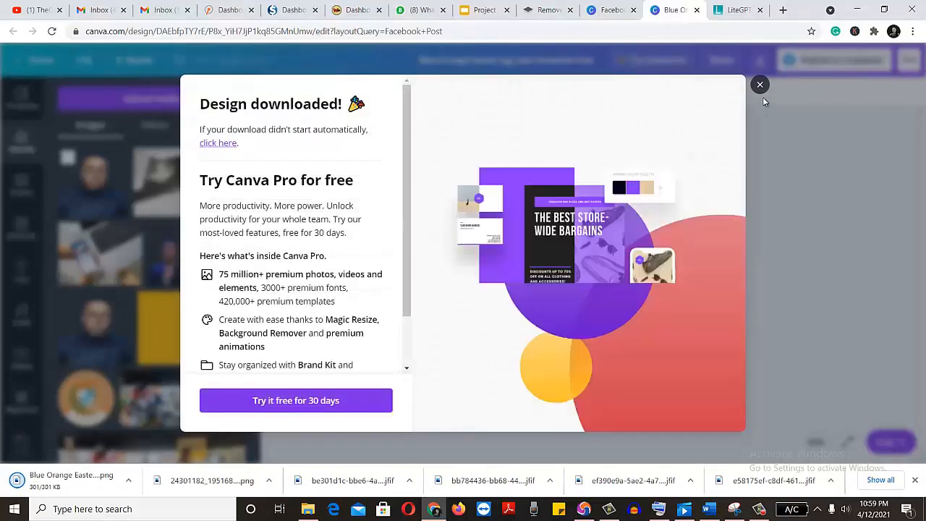
pyautogui.click(761, 86)
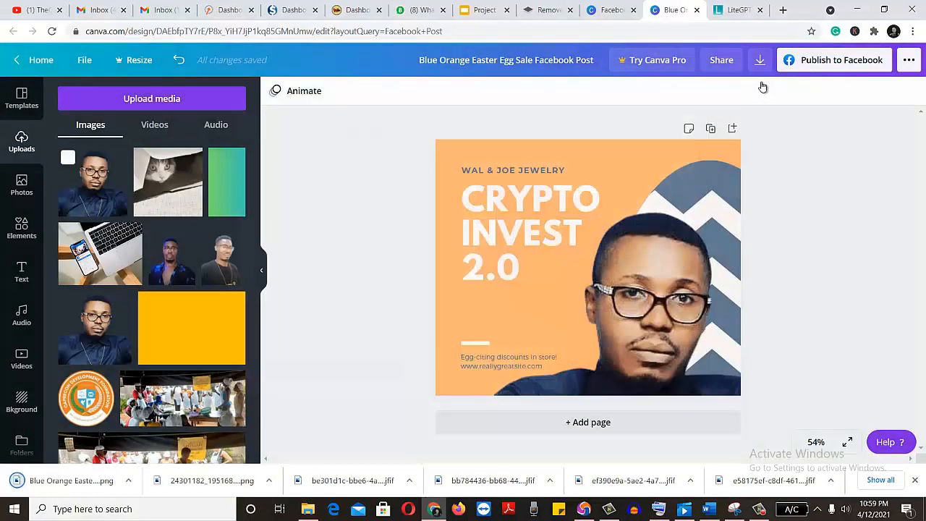
# - Switch to File Explorer and browse the Downloads folder for the downloaded Facebook post image
pyautogui.click(309, 511)
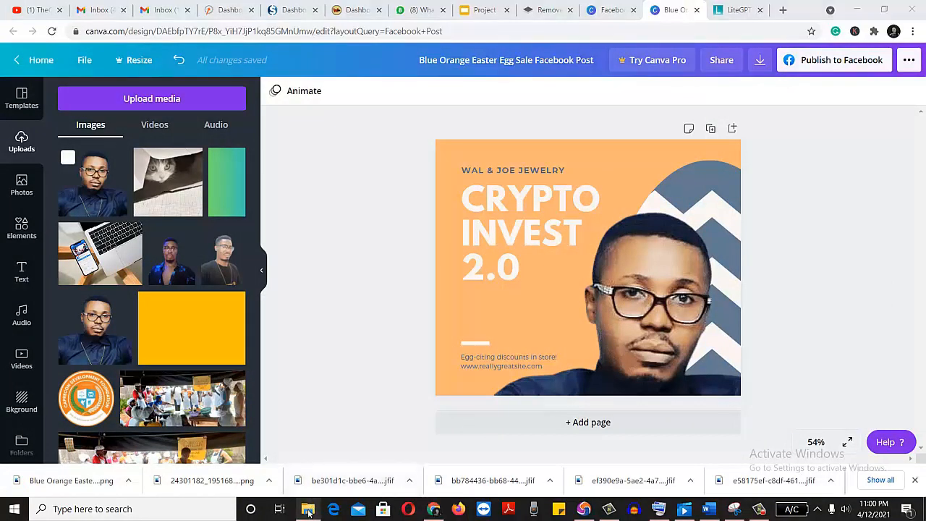
pyautogui.click(307, 511)
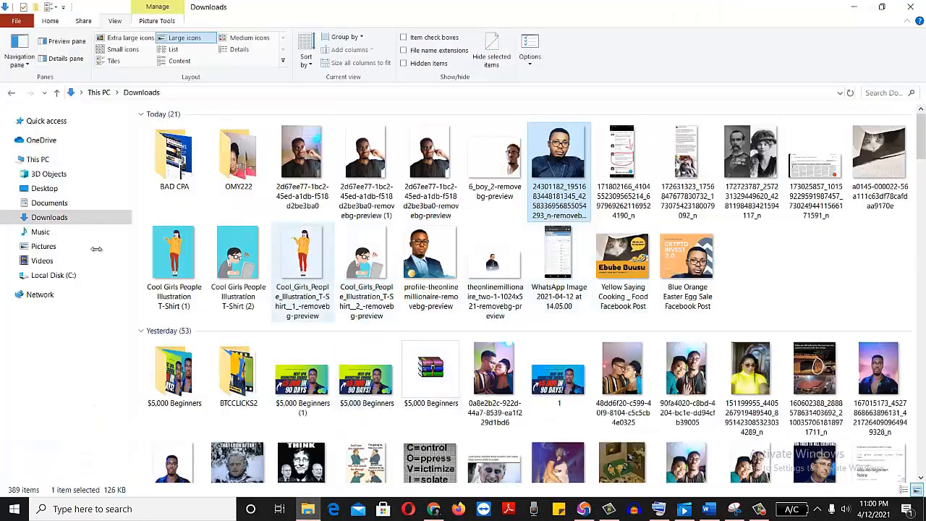
pyautogui.click(45, 218)
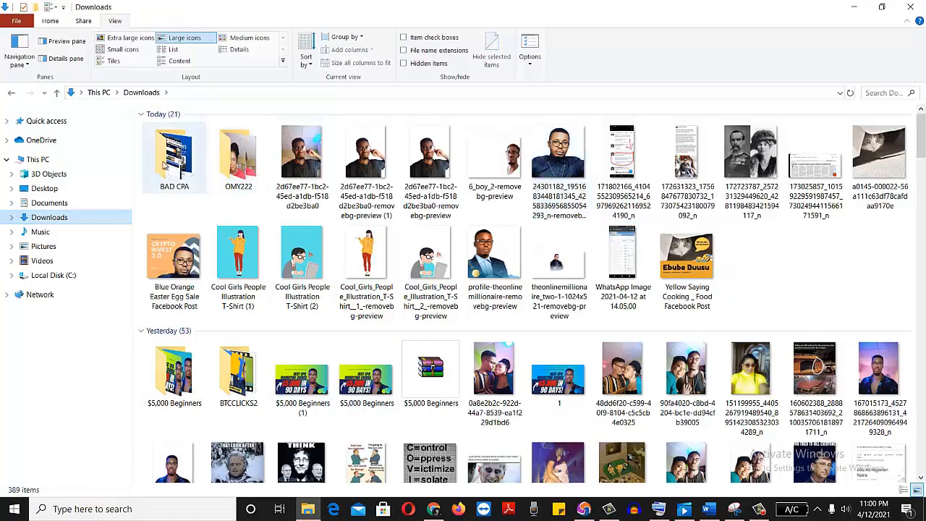
pyautogui.doubleClick(184, 171)
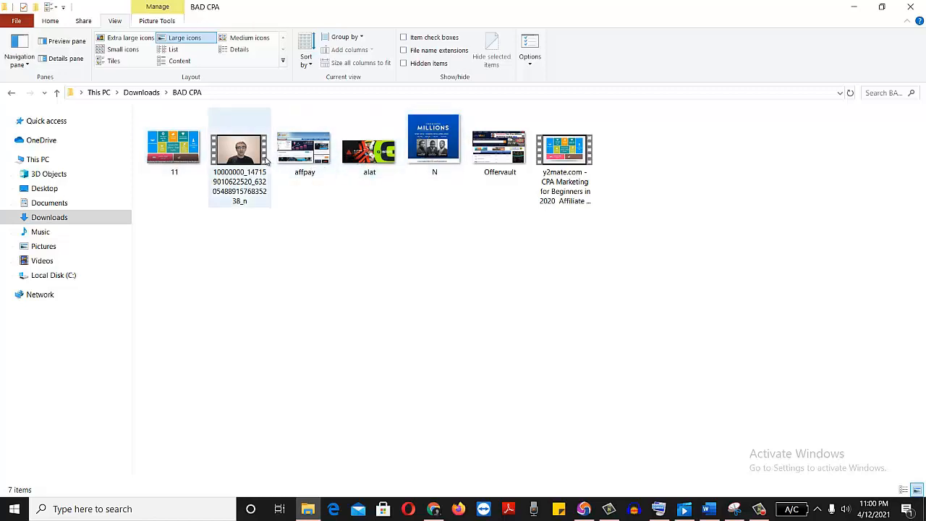
pyautogui.click(10, 93)
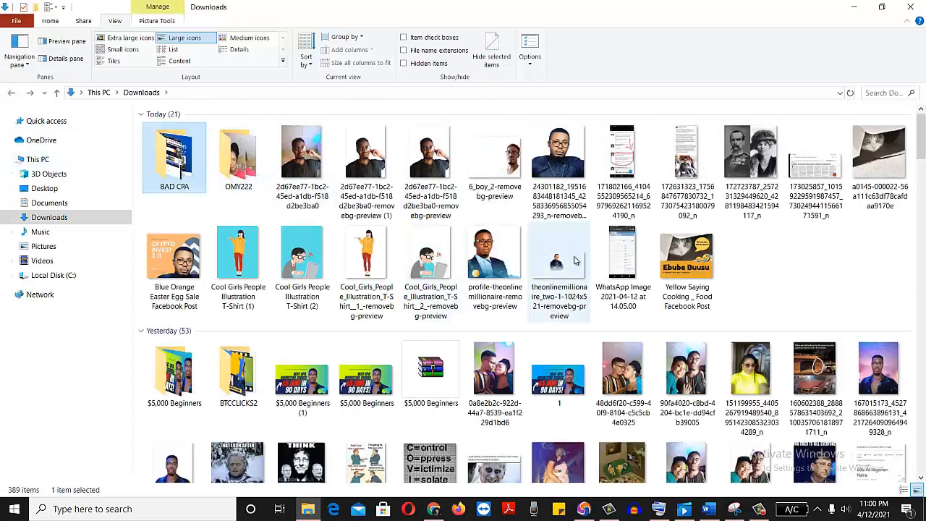
# - Open the downloaded "Blue Orange Easter Egg Sale Facebook Post" image with Windows Photo Viewer
pyautogui.rightClick(182, 256)
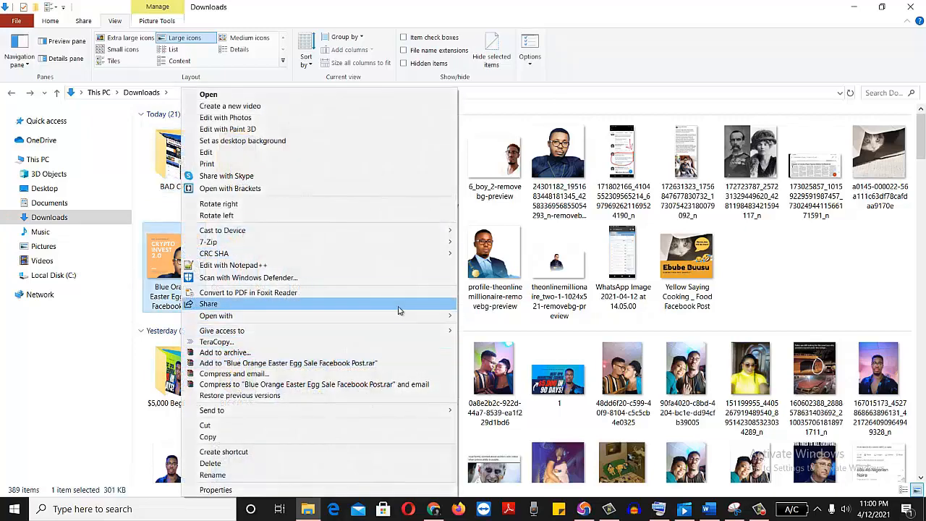
pyautogui.moveTo(399, 317)
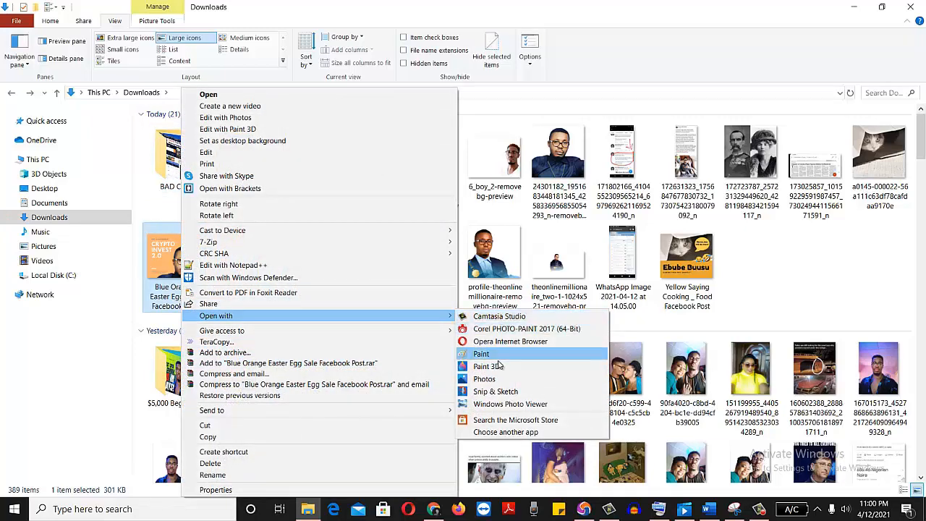
pyautogui.click(503, 404)
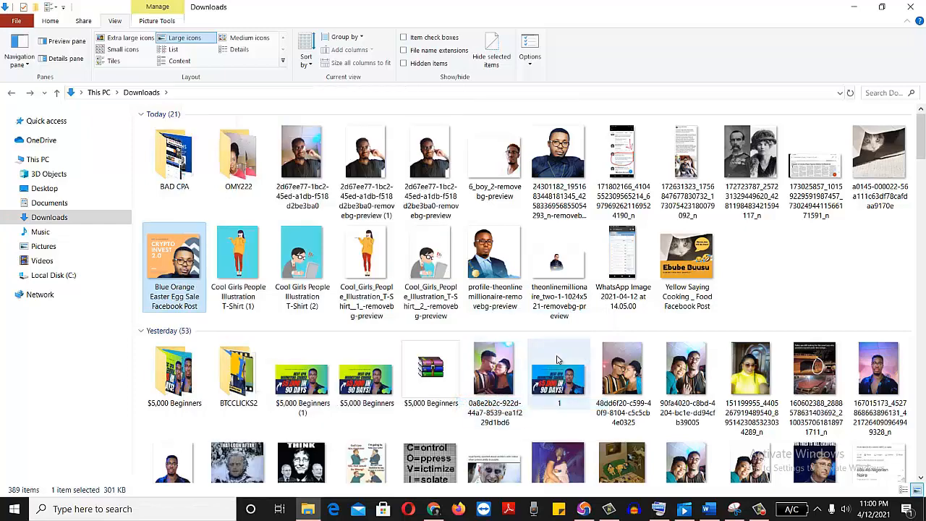